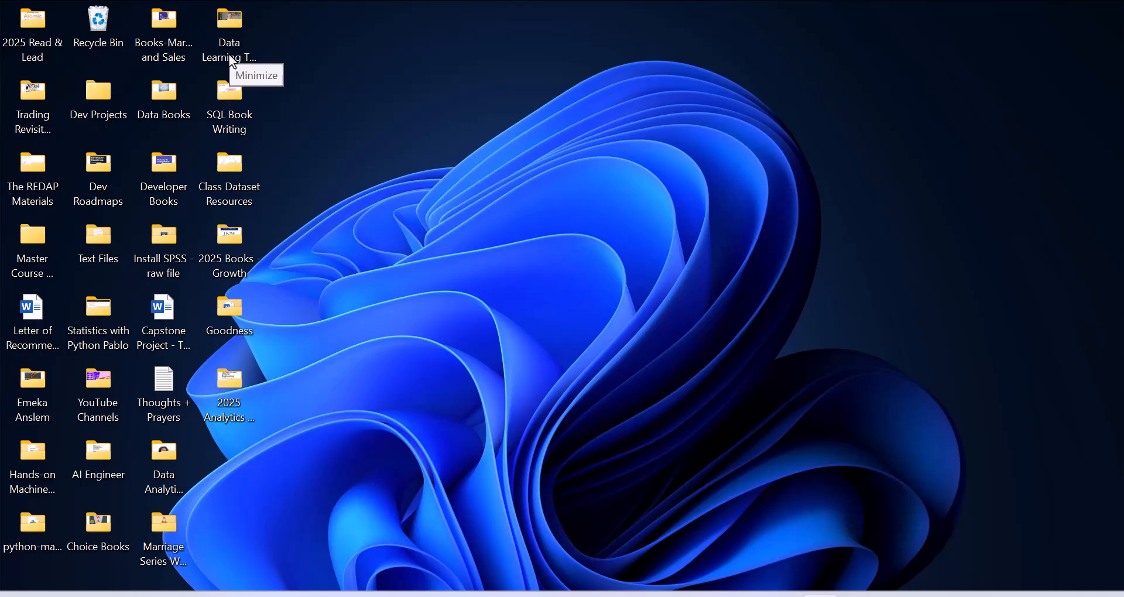
- In Chrome, search Google for 'postgresql download' using the suggested query
mouse_move(742, 595)
left_click(774, 569)
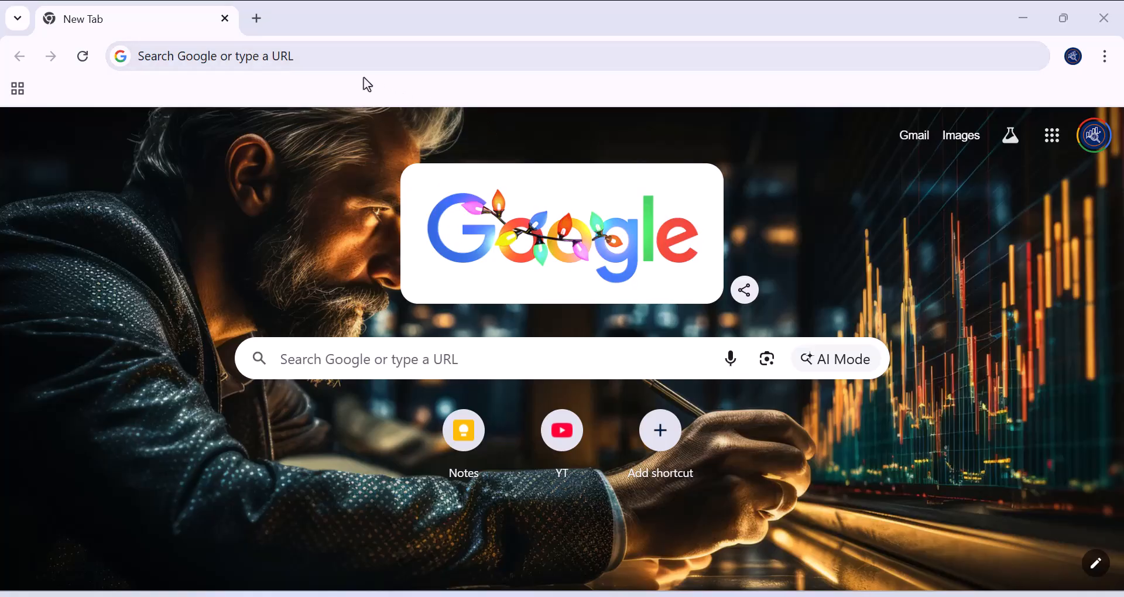
left_click(292, 53)
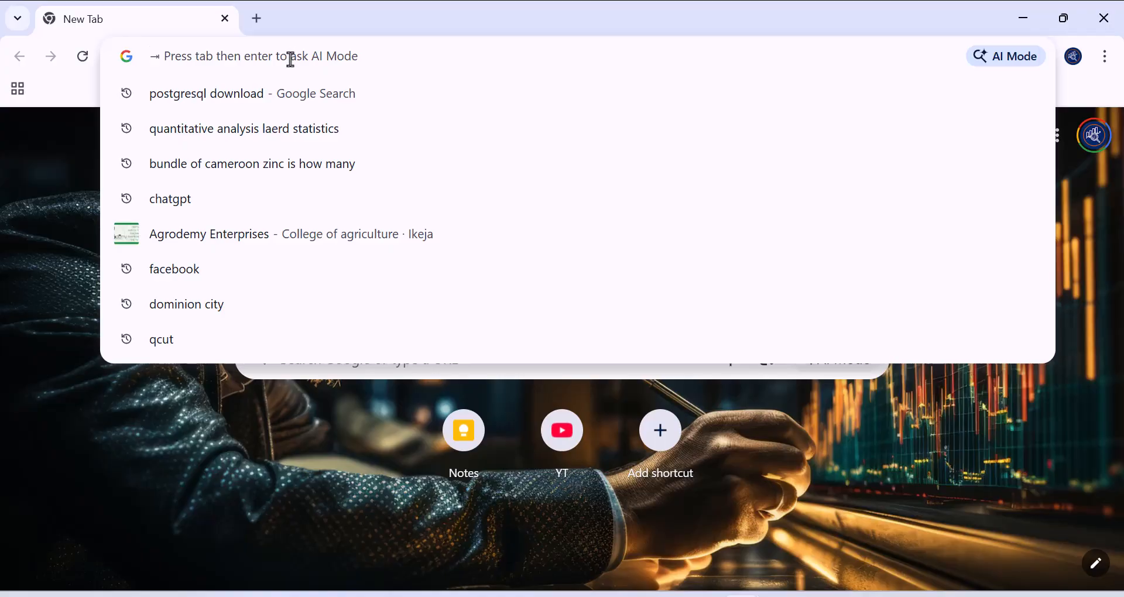
type("post")
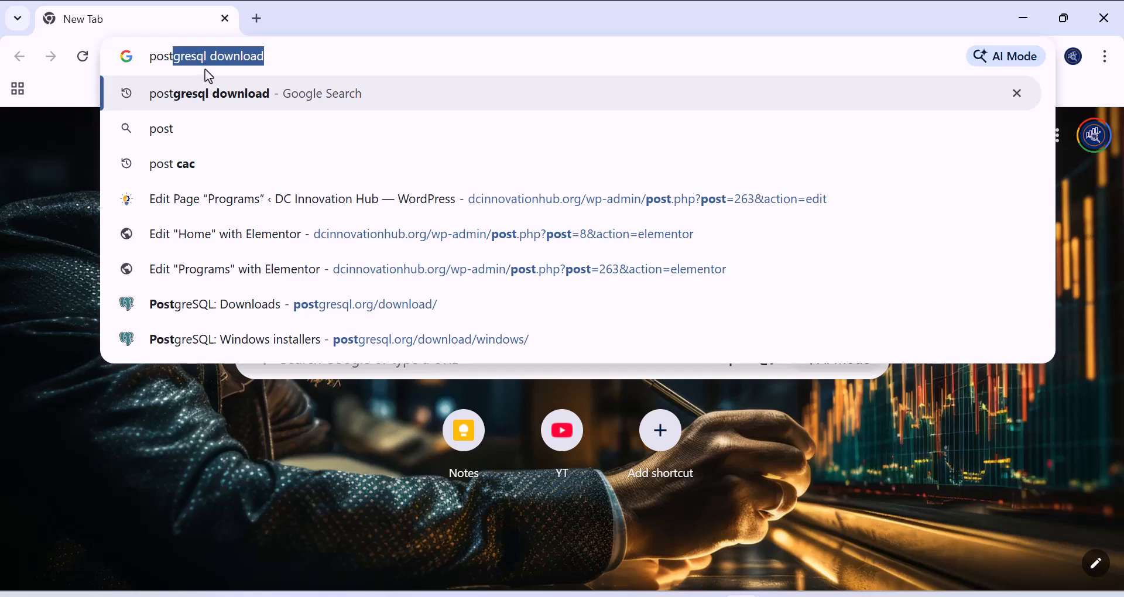
left_click(283, 53)
key("Return")
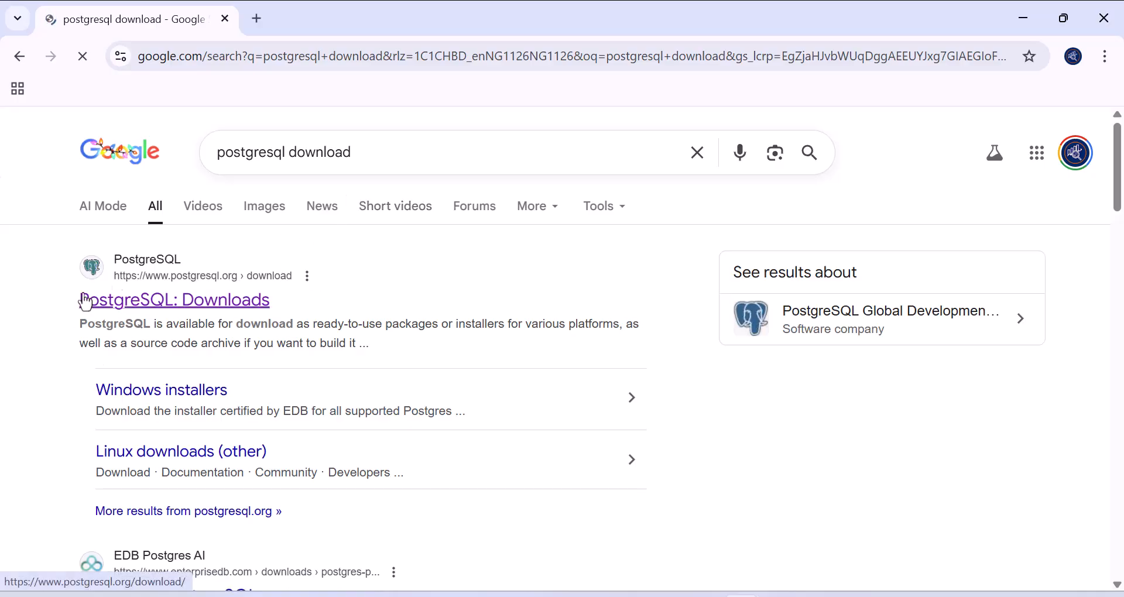
- Open the PostgreSQL: Downloads result and go to its Windows installers page
left_click(165, 305)
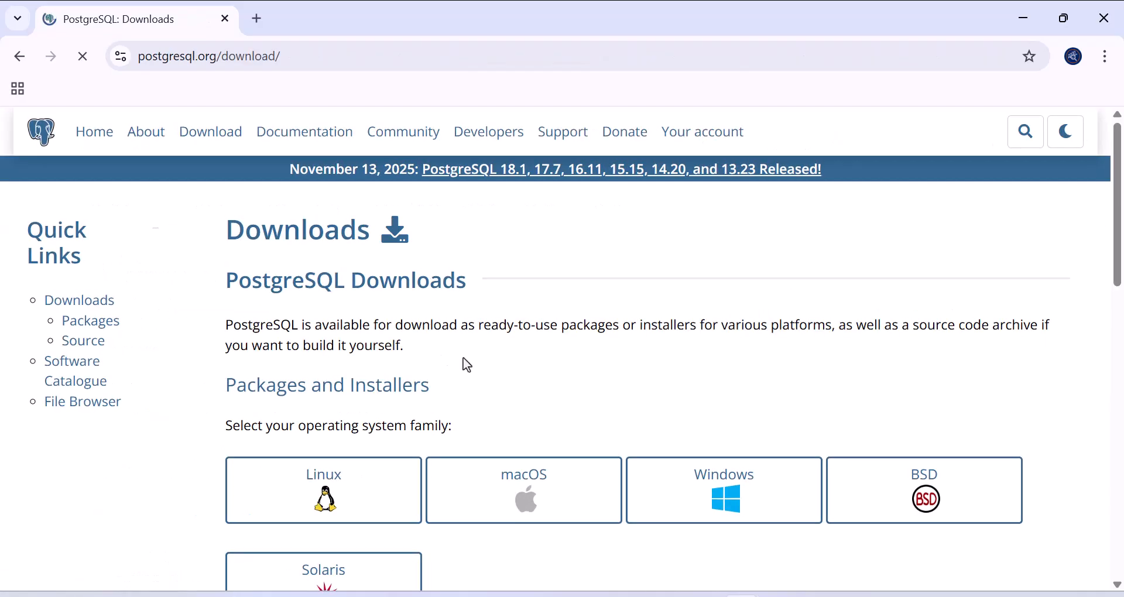
scroll(527, 380, "down", 3)
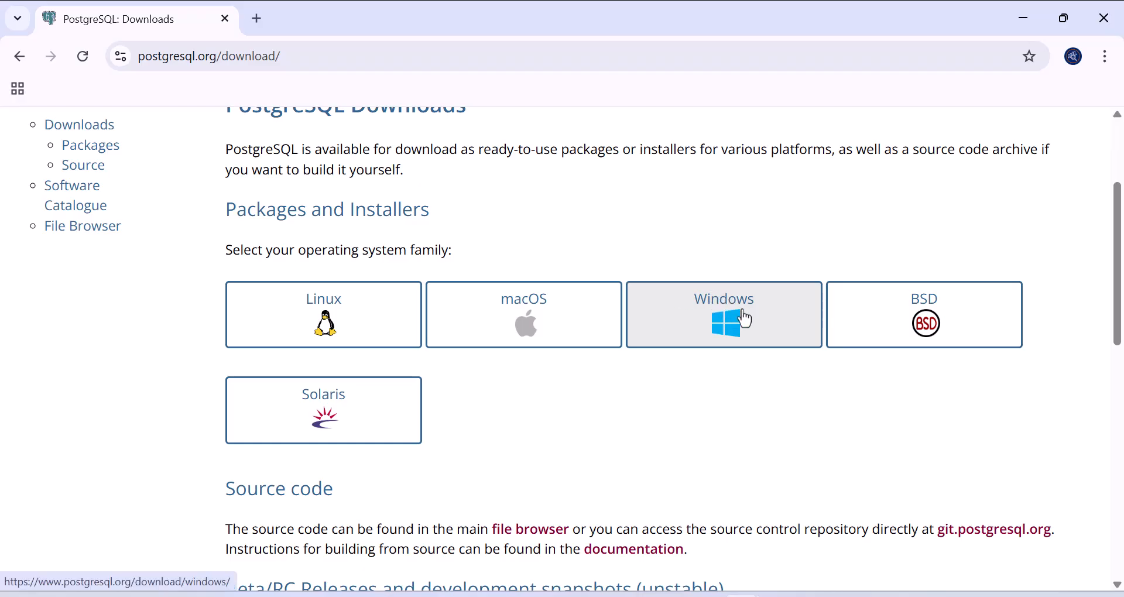
scroll(425, 333, "up", 1)
scroll(426, 332, "up", 1)
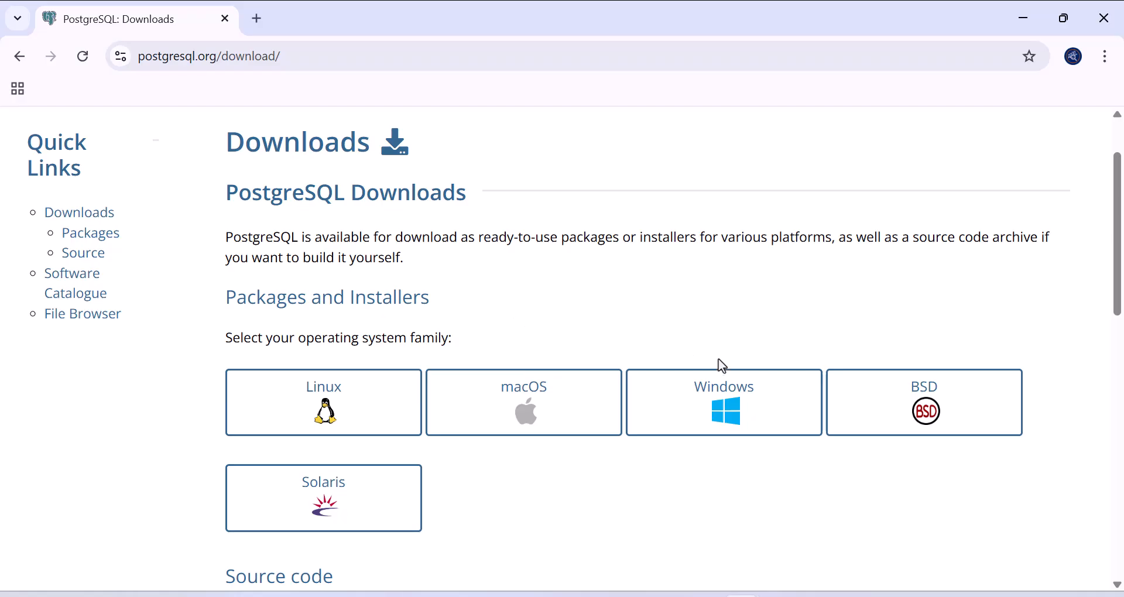
left_click(719, 406)
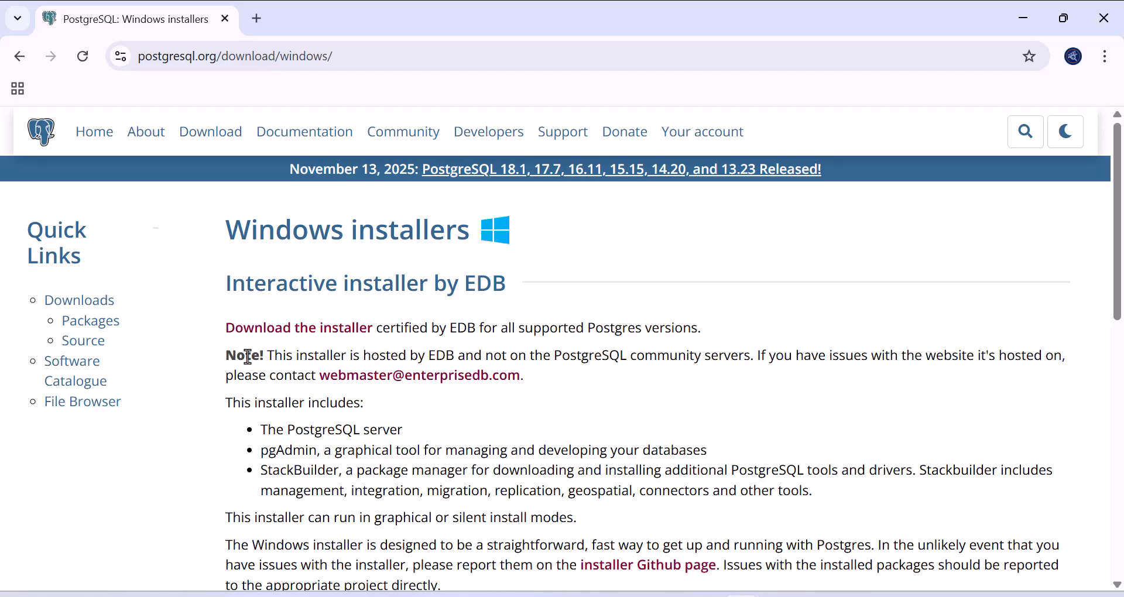
- On EDB's installer page, download the PostgreSQL 18.1 Windows x86-64 installer
left_click(297, 333)
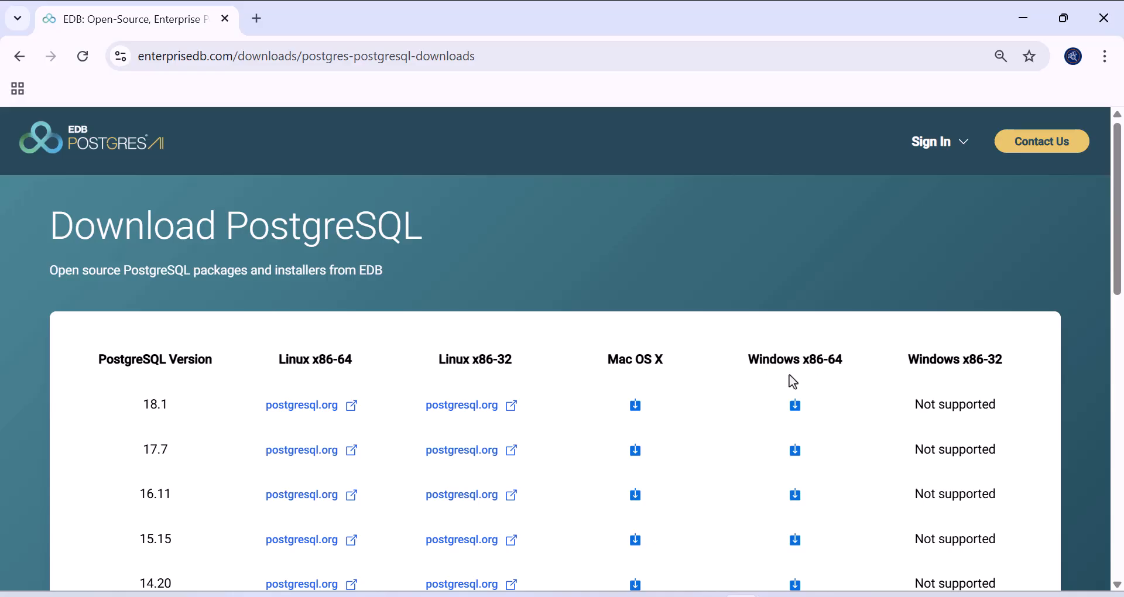
left_click_drag(142, 405, 188, 419)
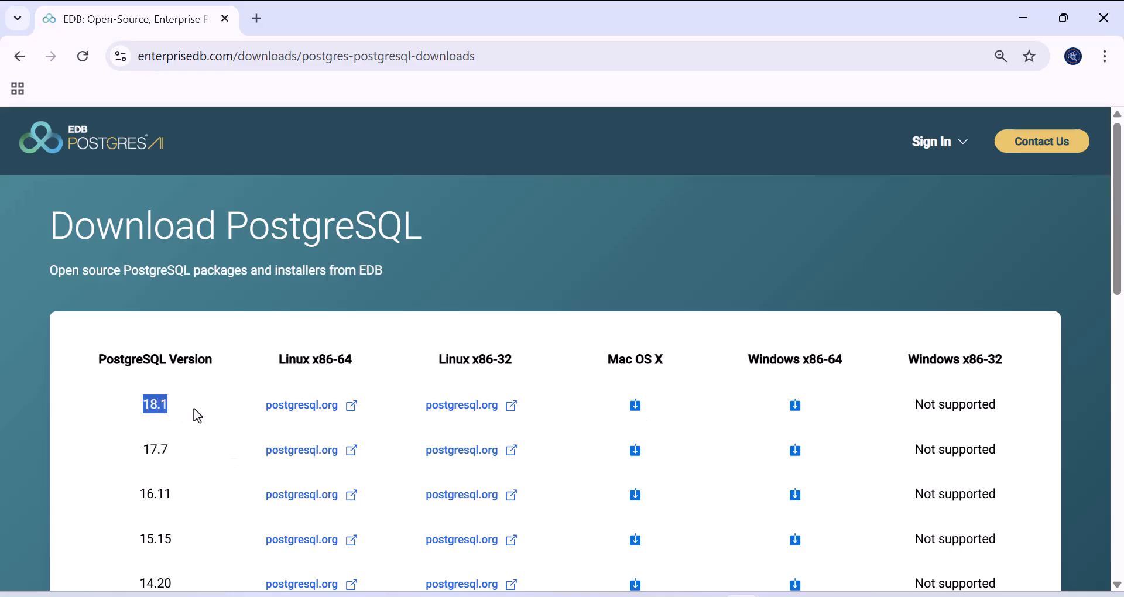
left_click(794, 405)
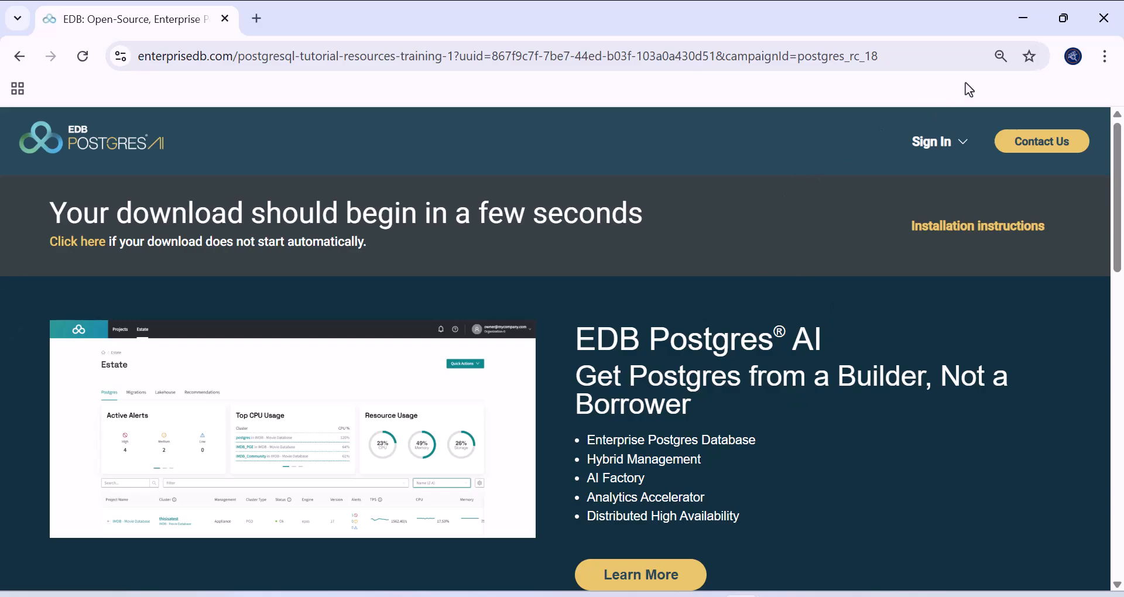
- Cancel the duplicate download and run the existing postgresql-18.1-1-windows-x64.exe installer
left_click(1041, 57)
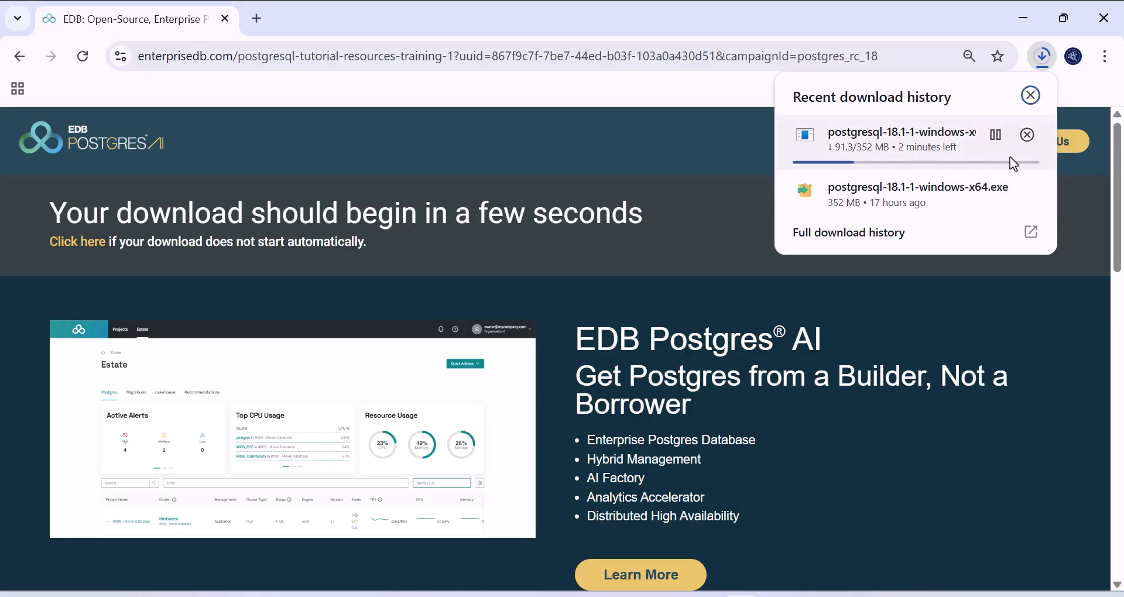
left_click(1017, 135)
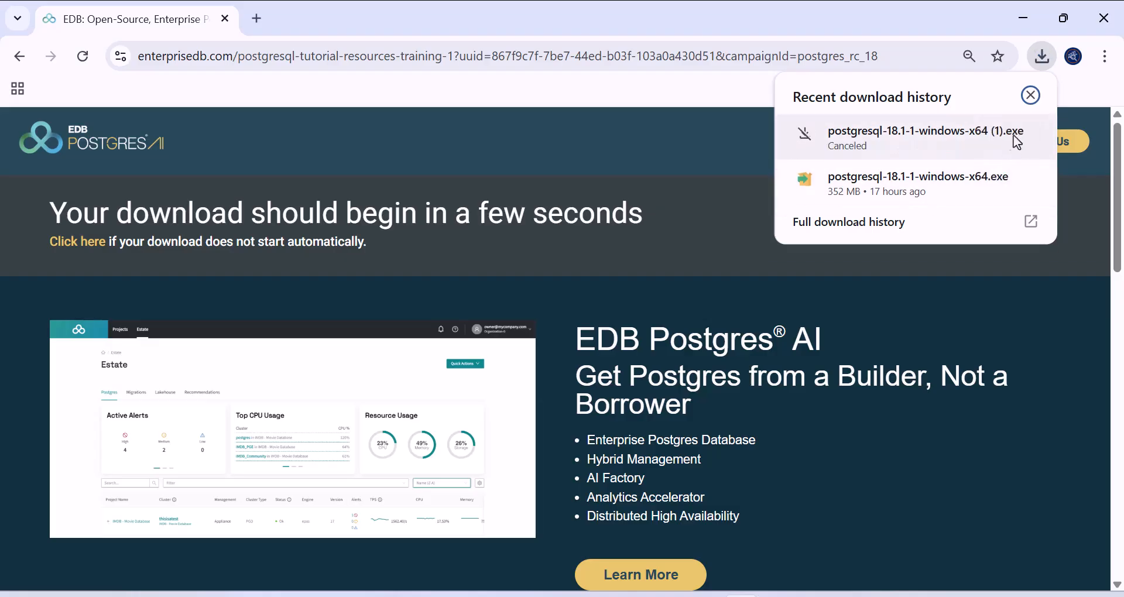
mouse_move(886, 164)
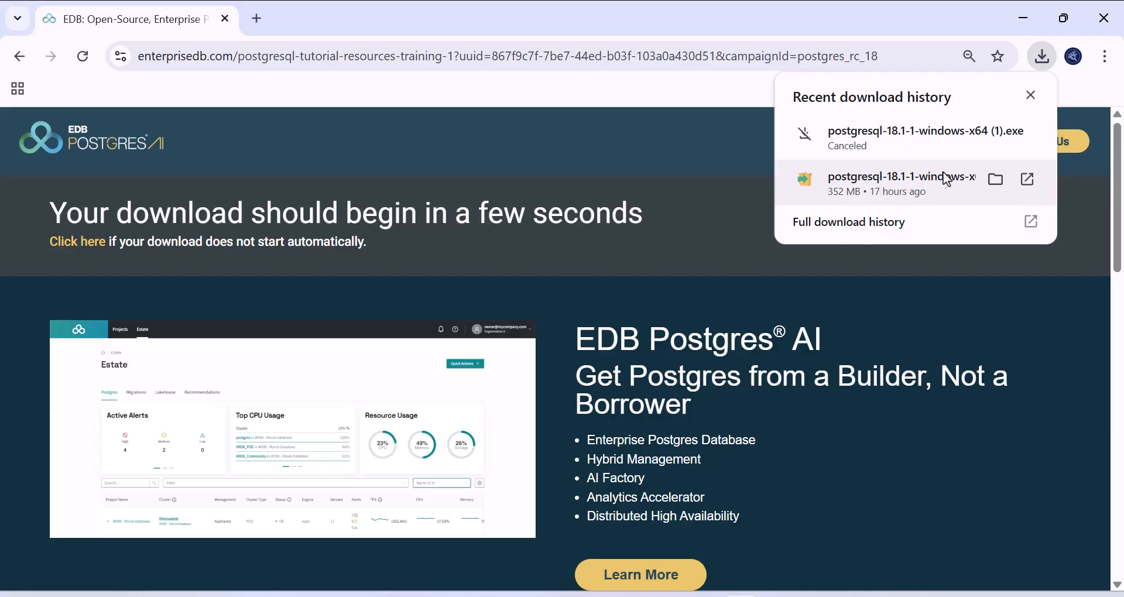
left_click(906, 179)
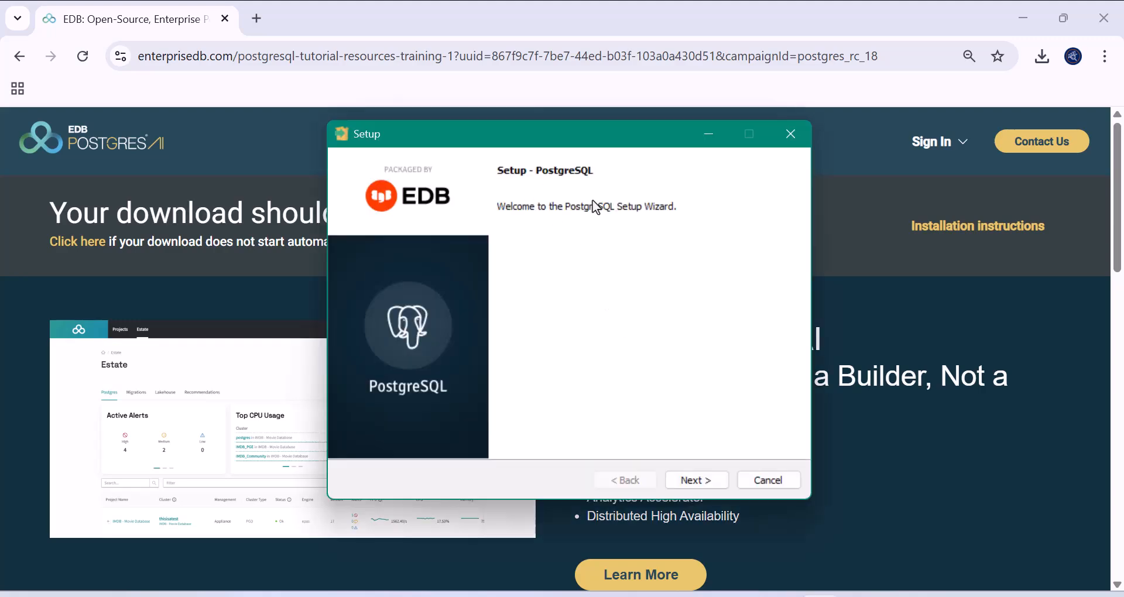
- Pass the welcome page and keep the default directory C:\Program Files\PostgreSQL\18
left_click(707, 482)
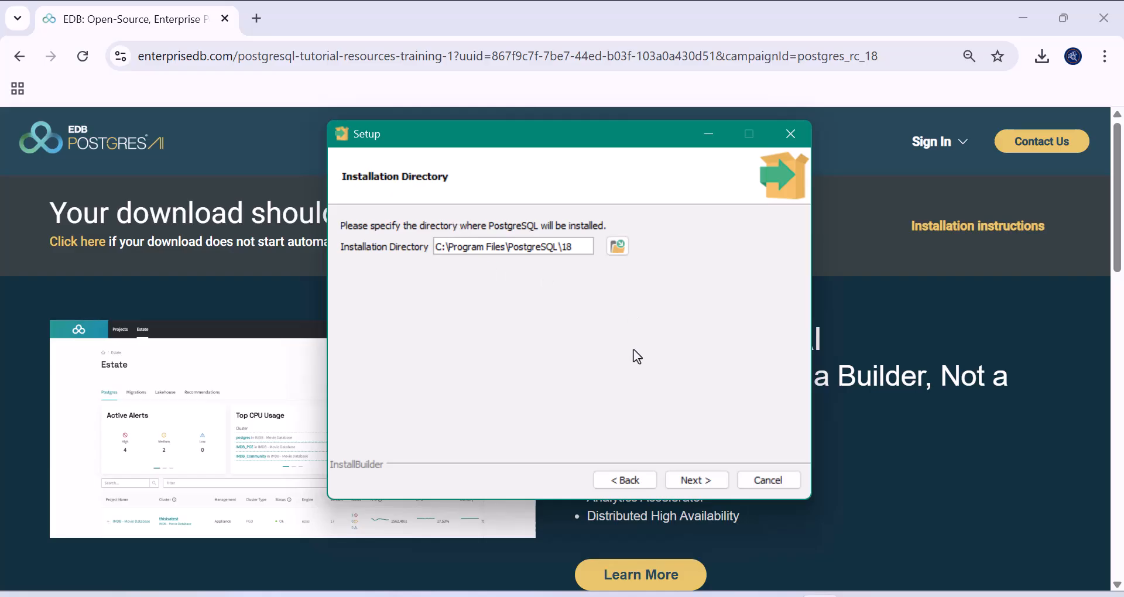
left_click(697, 479)
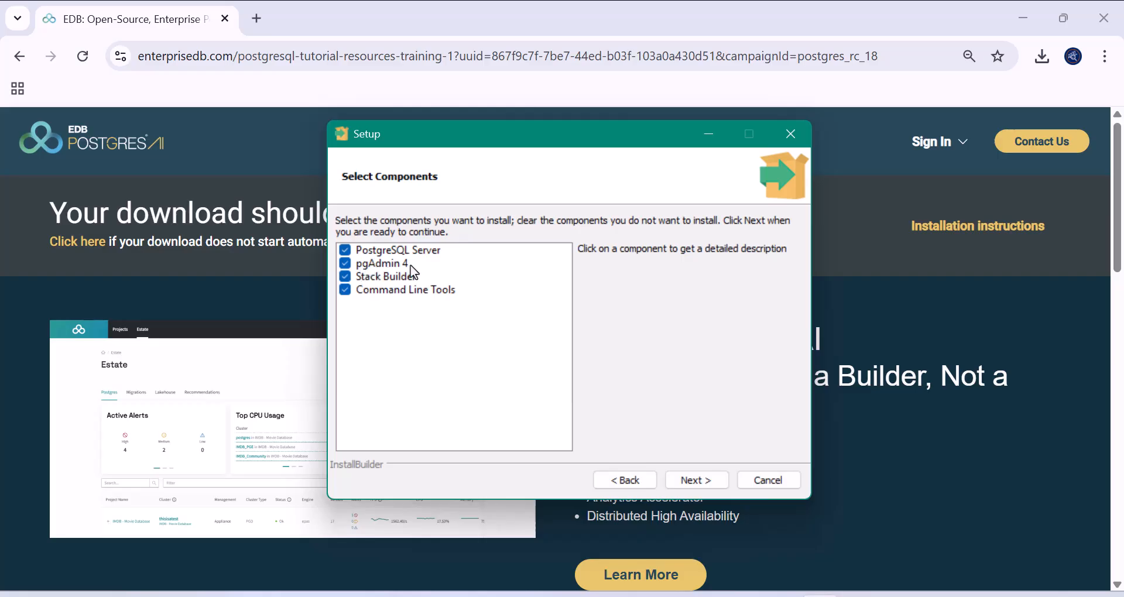
- Uncheck Stack Builder in the component list and continue to the Data Directory page
left_click(341, 284)
left_click(343, 278)
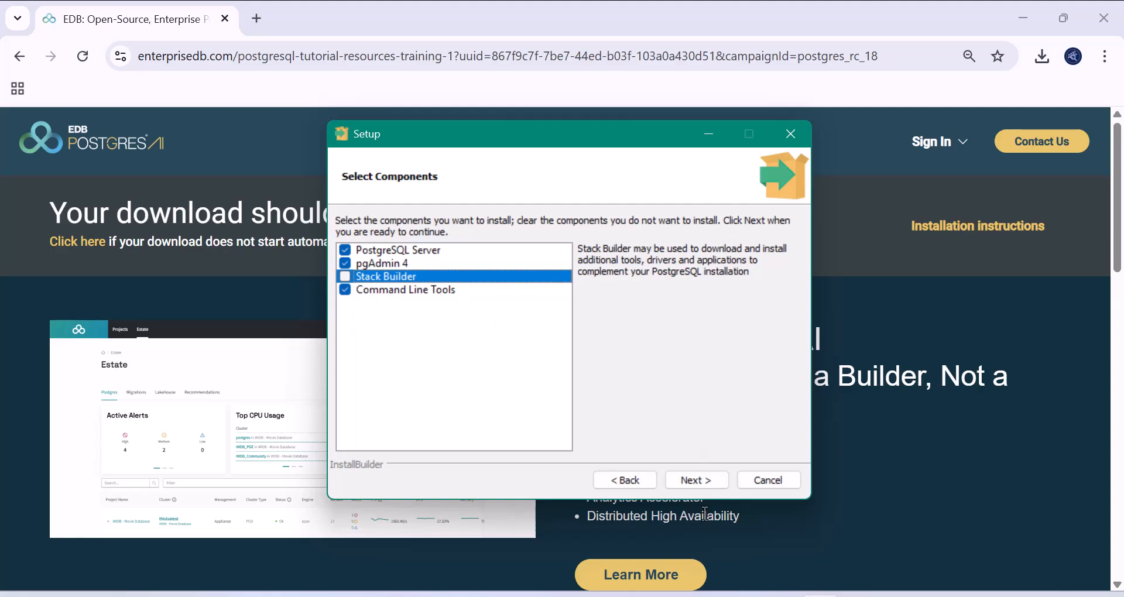
left_click(705, 482)
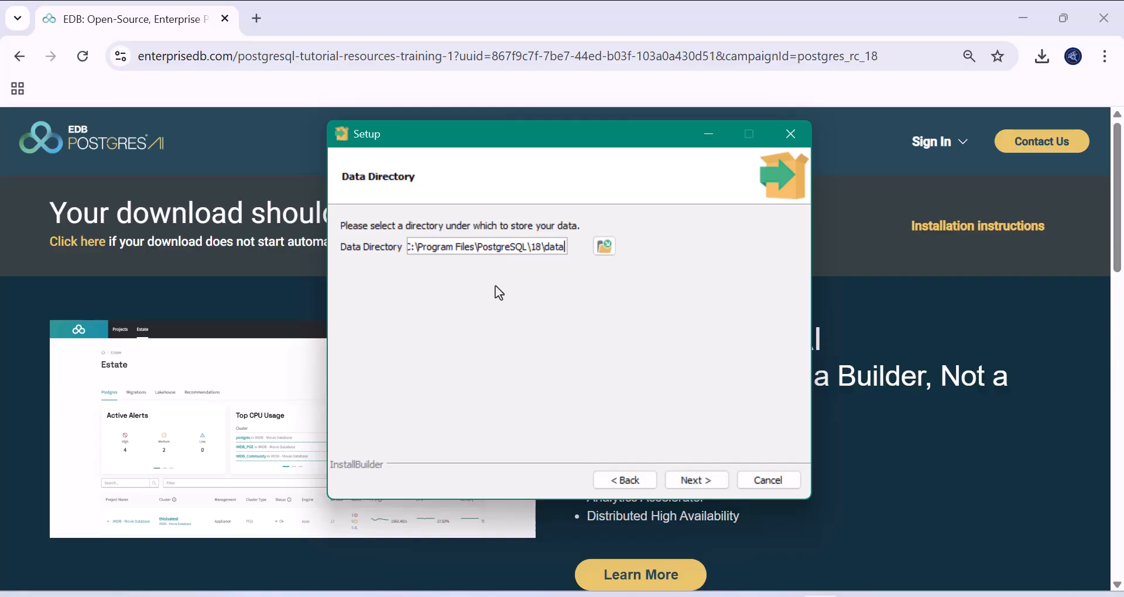
- Keep the default data directory and set the postgres superuser password, entered twice
left_click(702, 481)
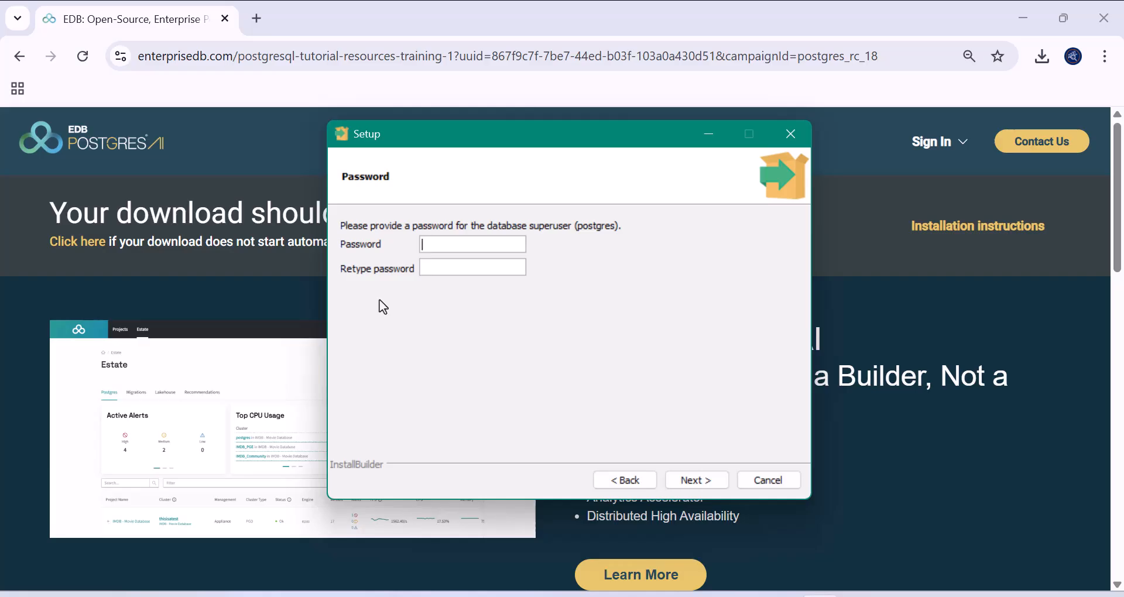
type("admin")
type("admin")
left_click(688, 482)
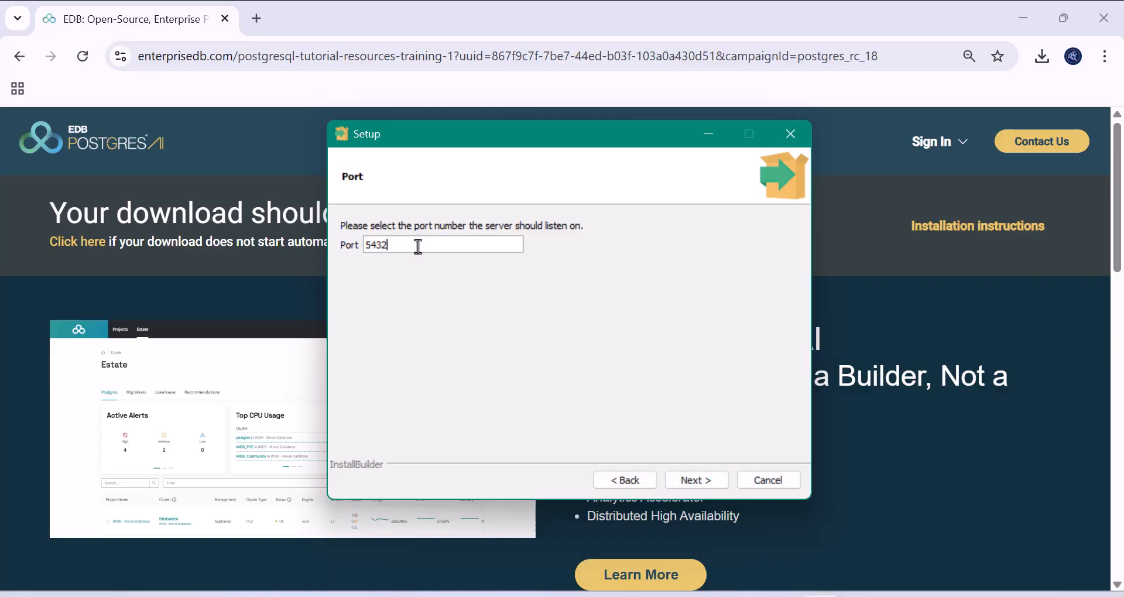
- Keep port 5432 and the default locale, accept the summary, and start installing
left_click(683, 475)
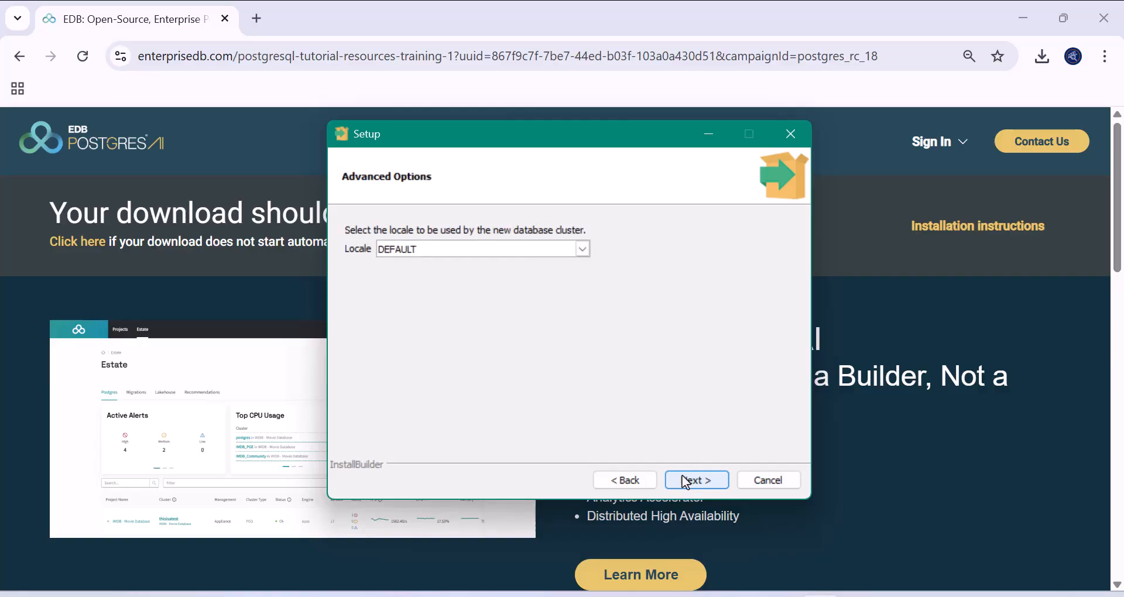
left_click(682, 475)
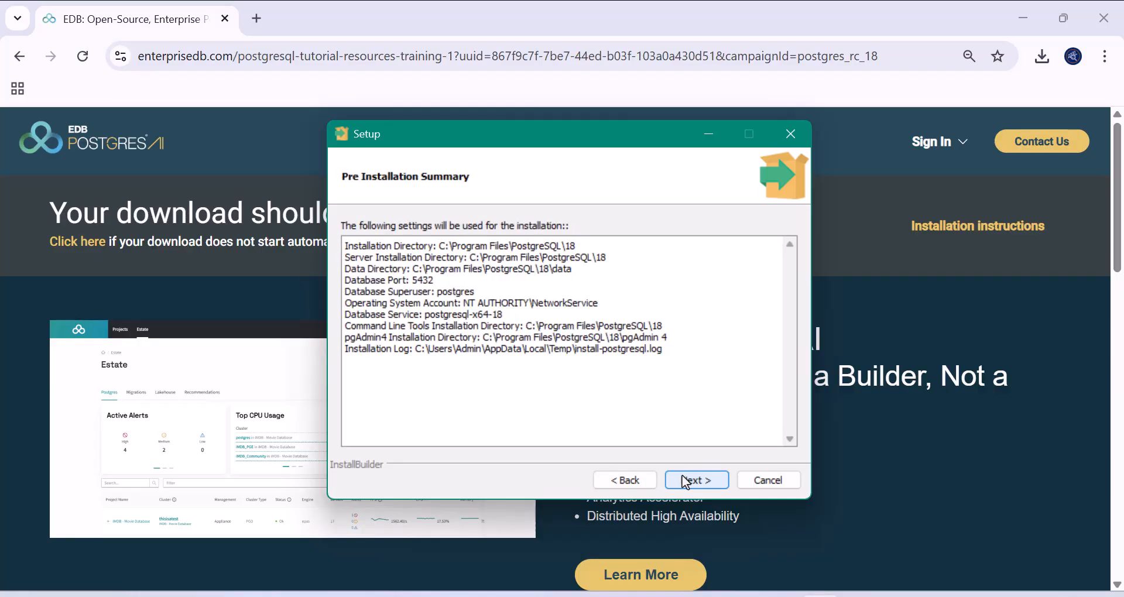
left_click(682, 475)
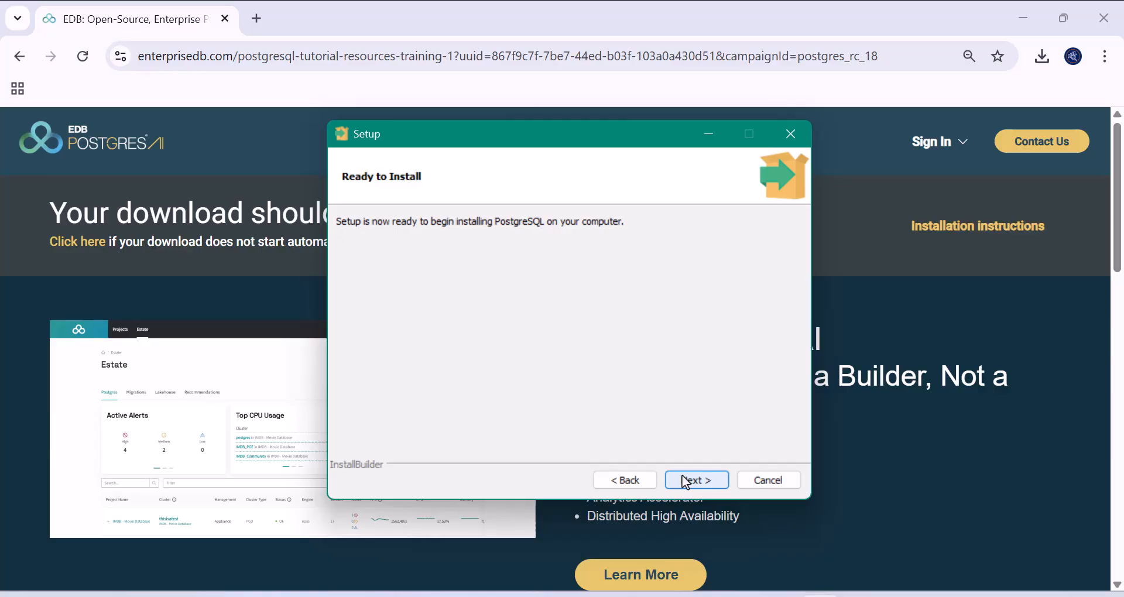
left_click(682, 476)
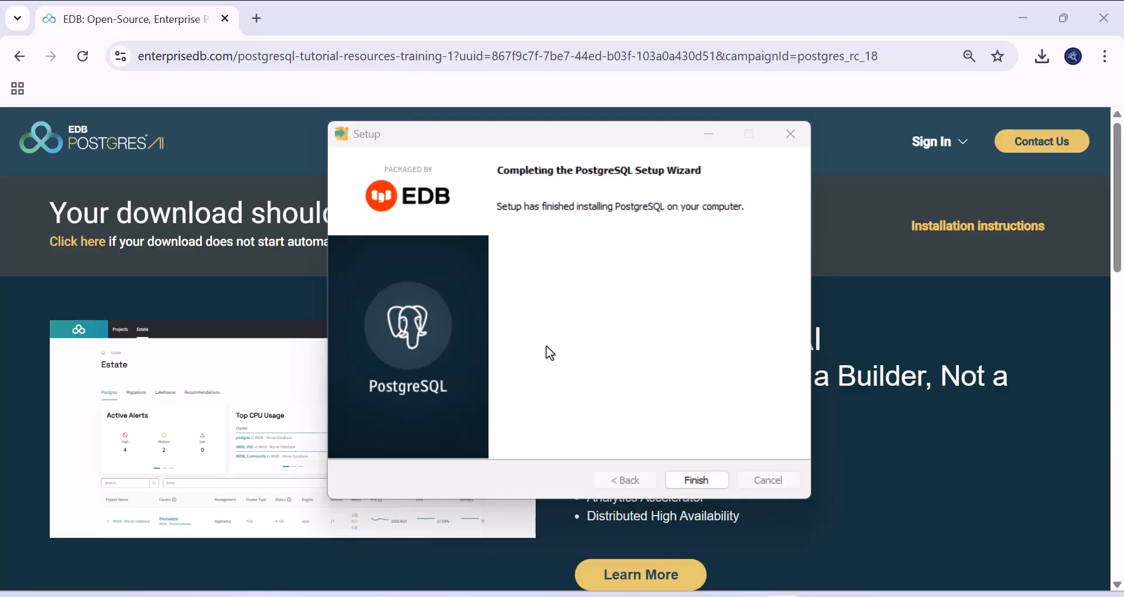
- Finish and close the completed PostgreSQL Setup Wizard
left_click(700, 476)
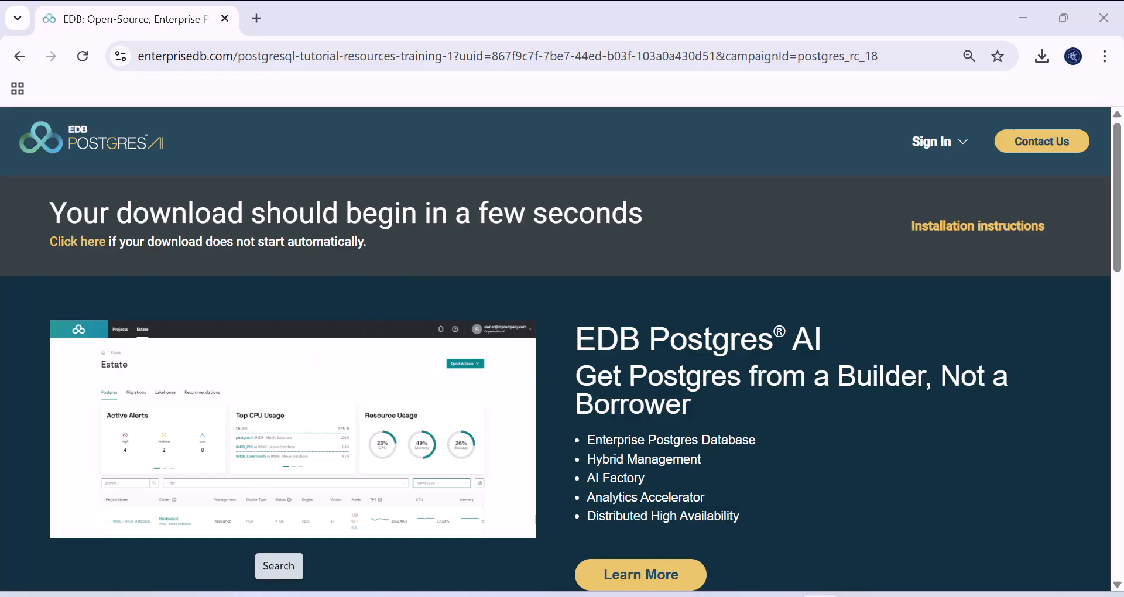
- Search Windows for 'pg' and launch pgAdmin 4 from the results
left_click(278, 595)
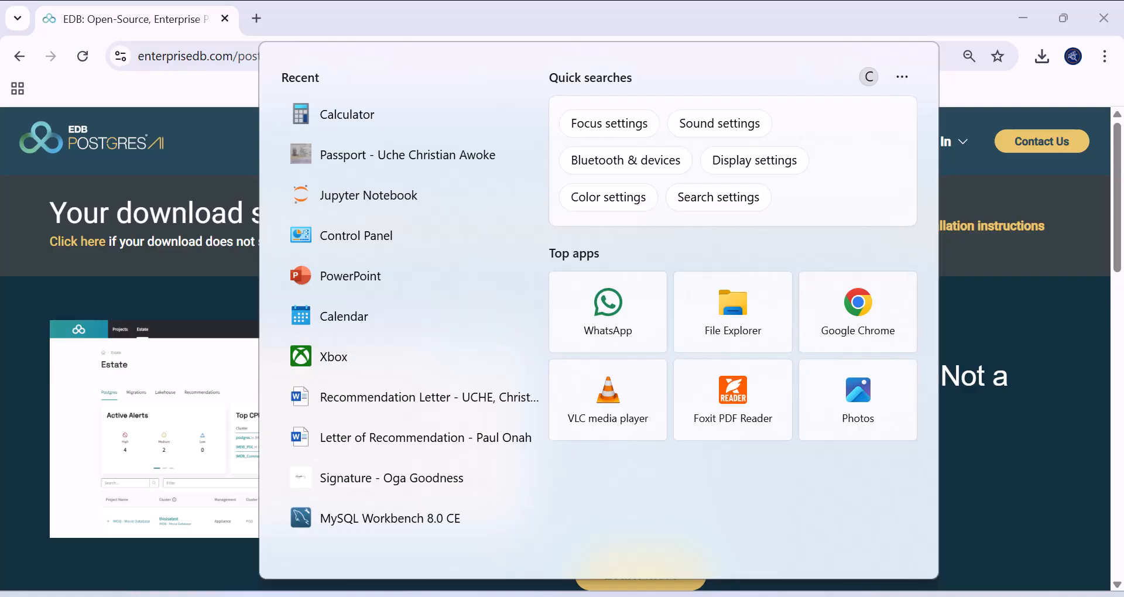
type("pg")
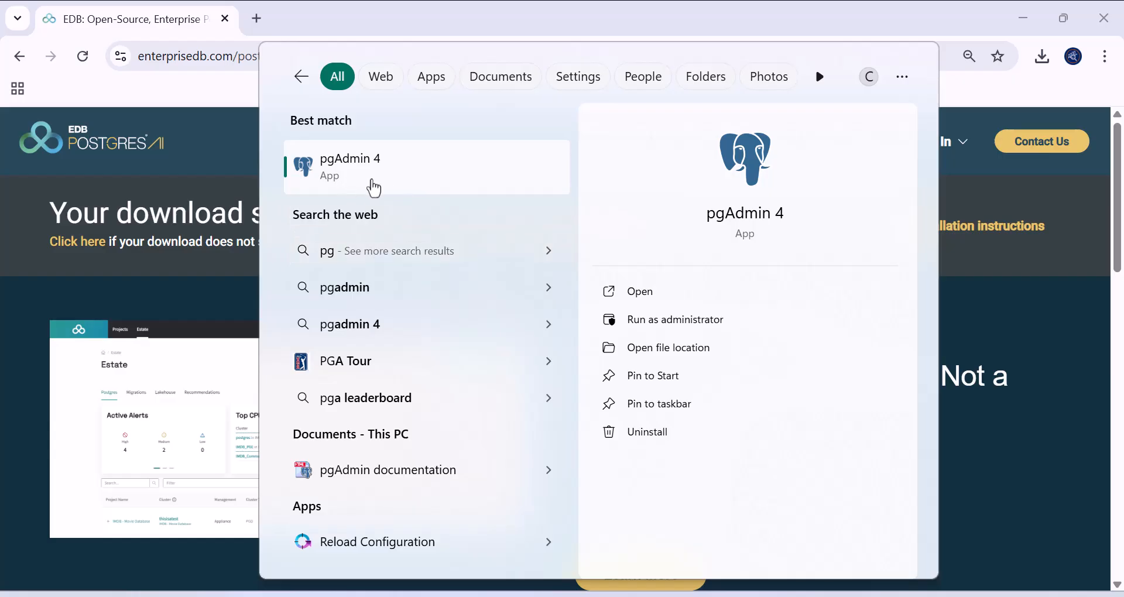
left_click(326, 189)
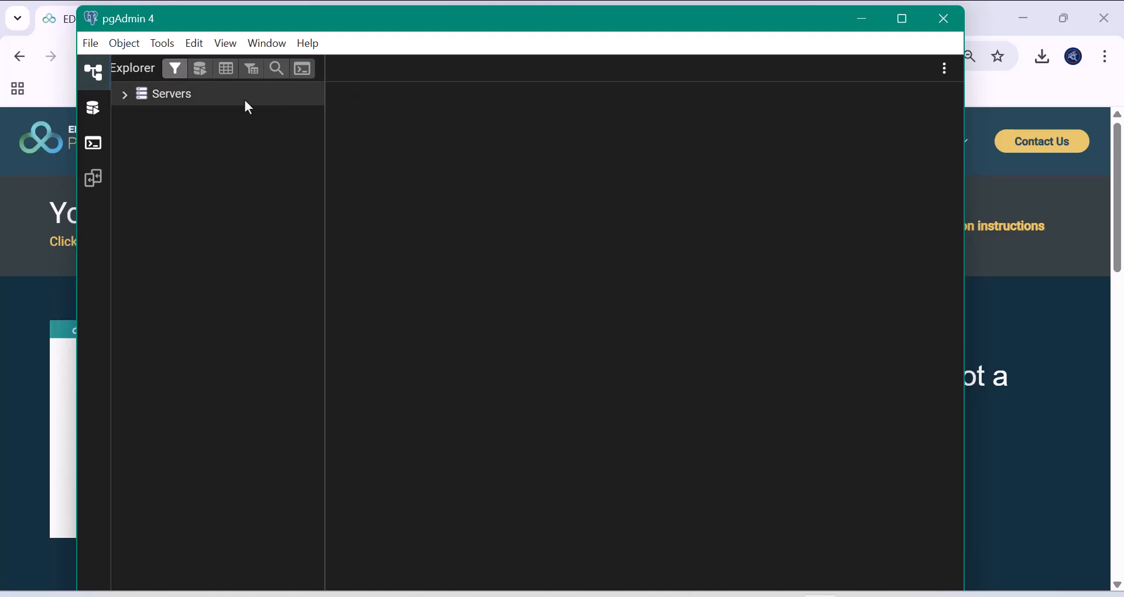
- Expand Servers and connect to PostgreSQL 18 to list its postgres database
left_click(93, 44)
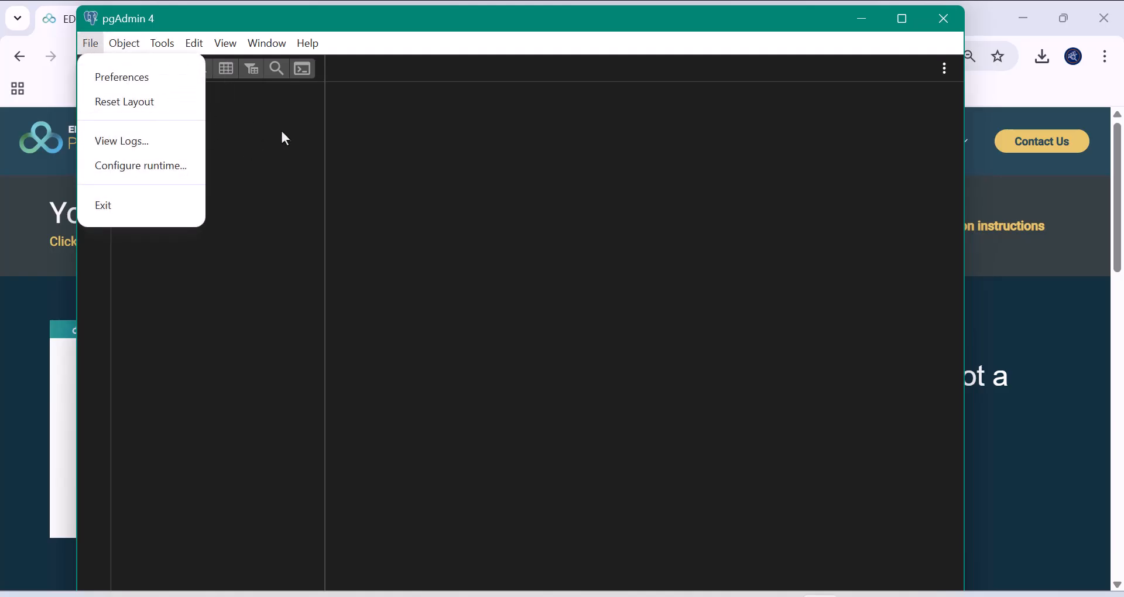
left_click(294, 139)
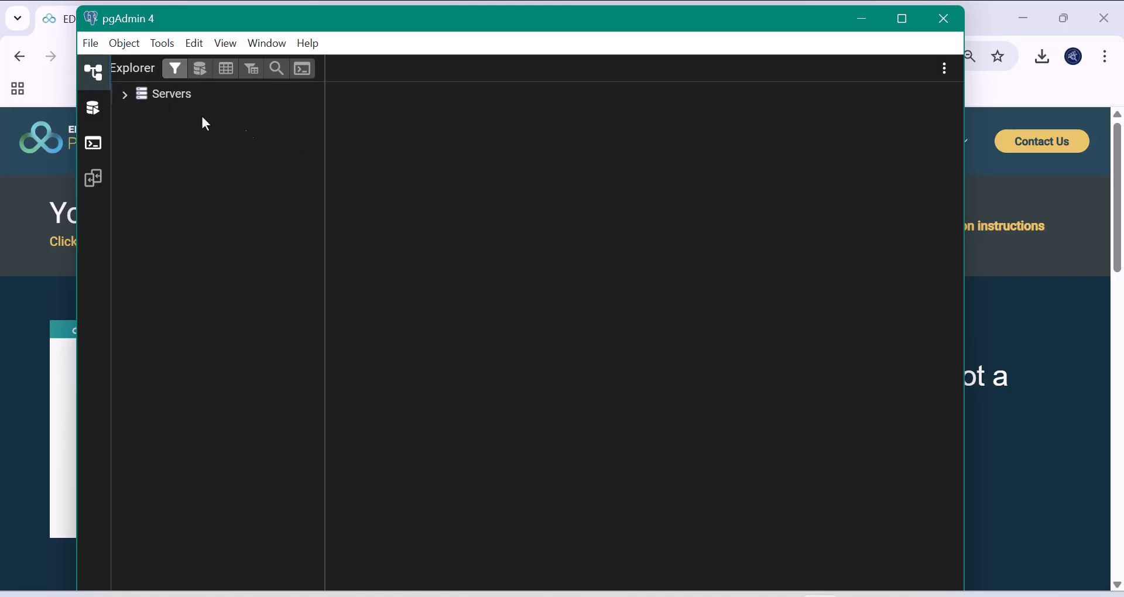
left_click(151, 104)
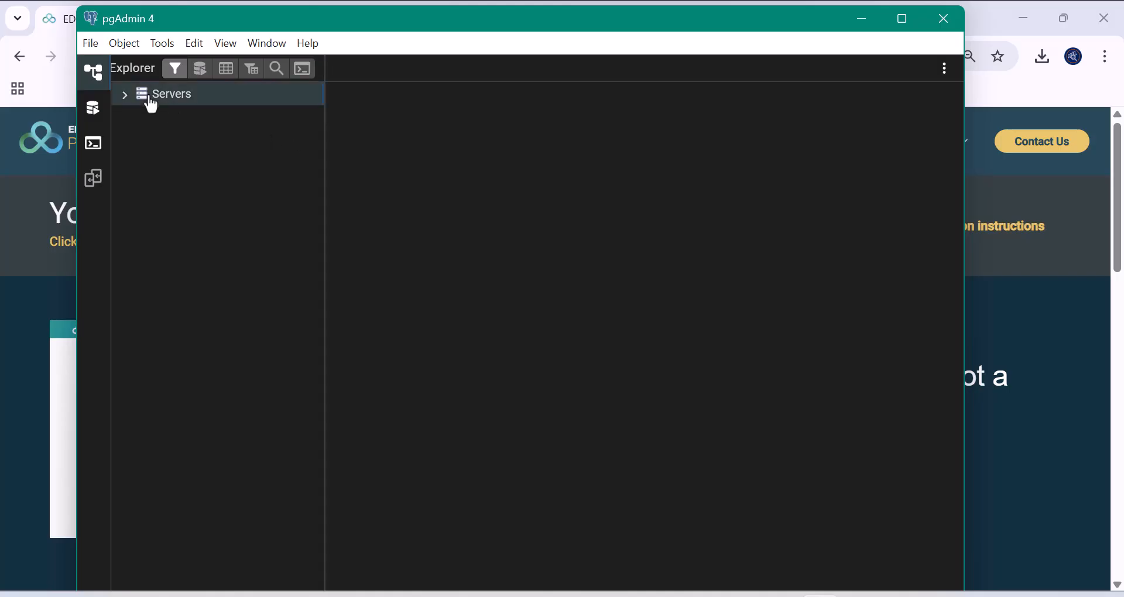
left_click(124, 94)
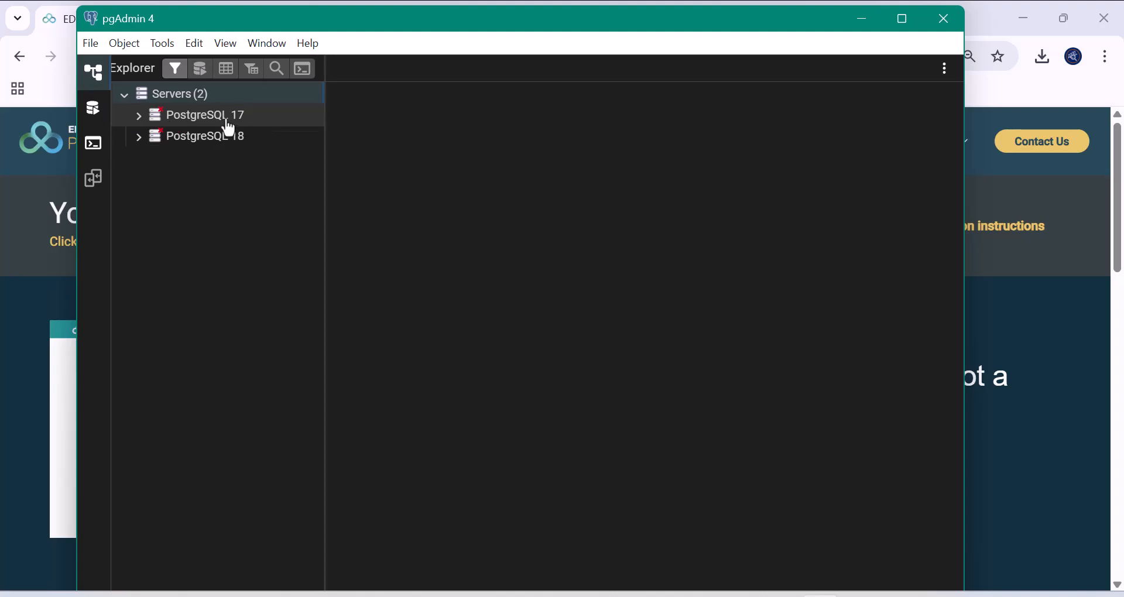
left_click(198, 136)
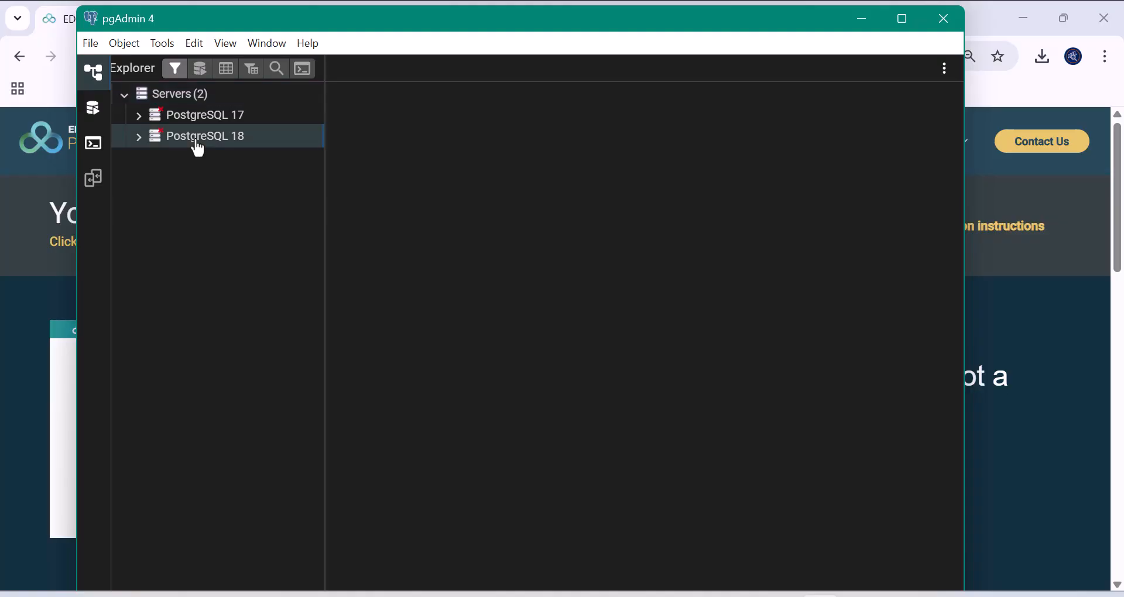
left_click(141, 137)
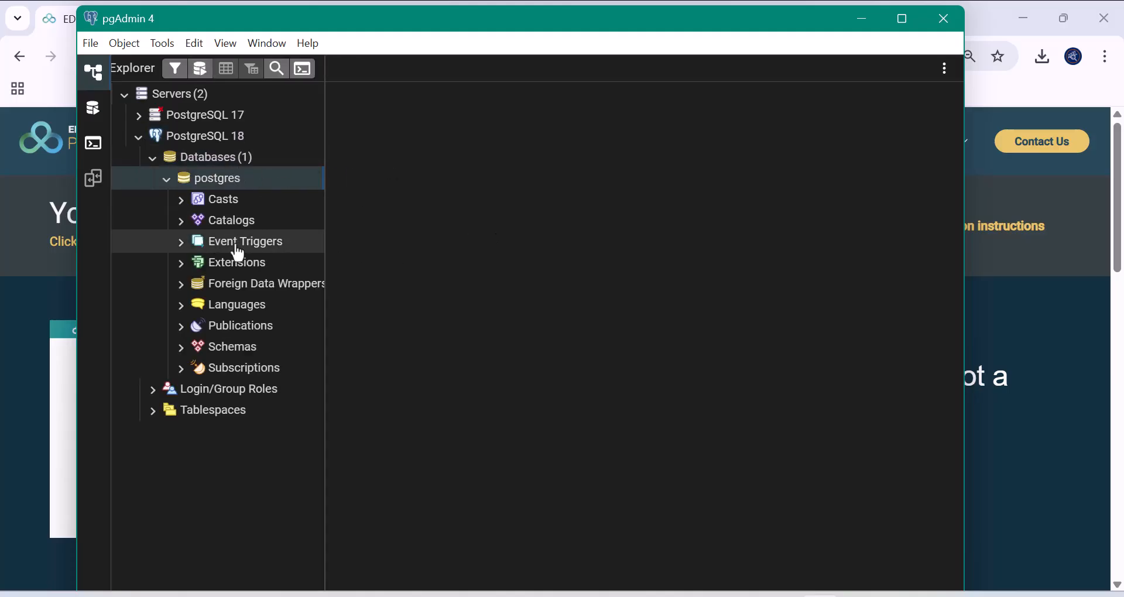
- Create a new database named test_db under the Databases group and save it
right_click(215, 163)
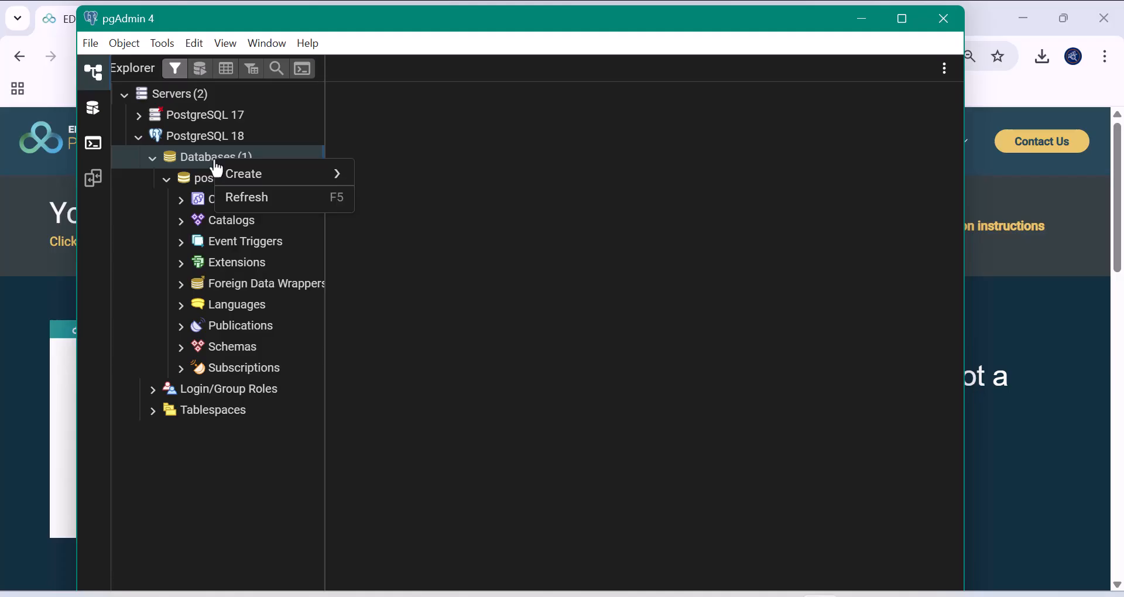
mouse_move(244, 176)
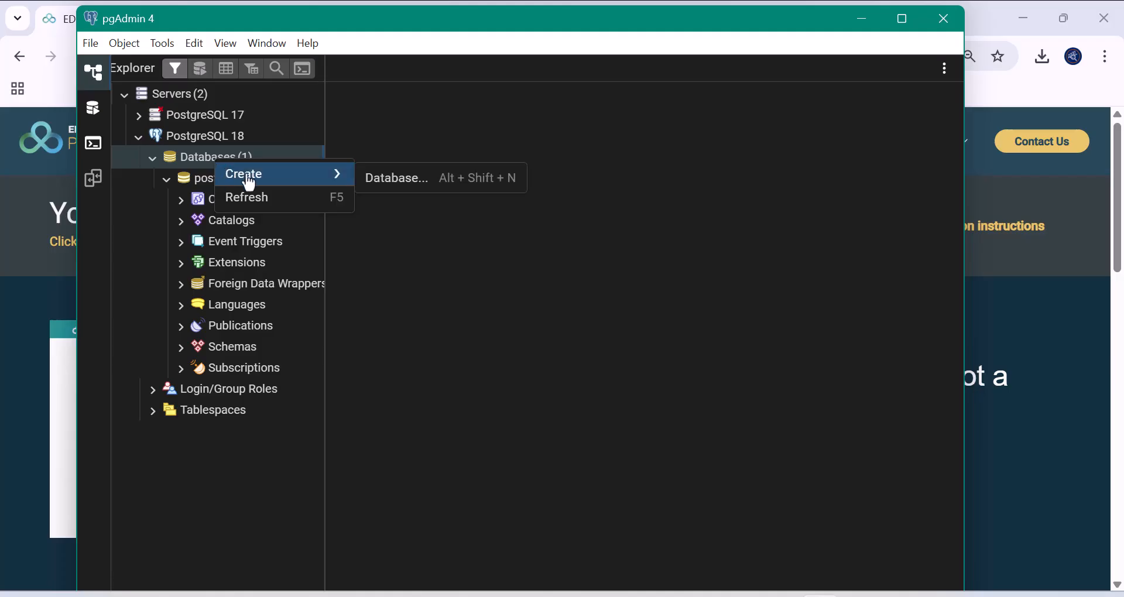
left_click(378, 180)
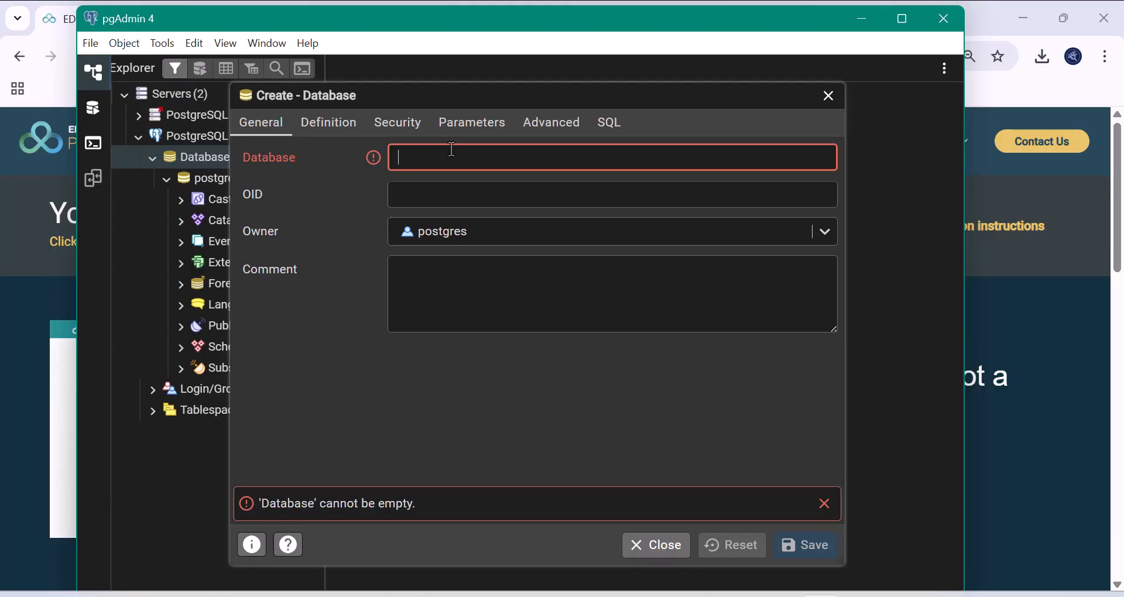
type("test")
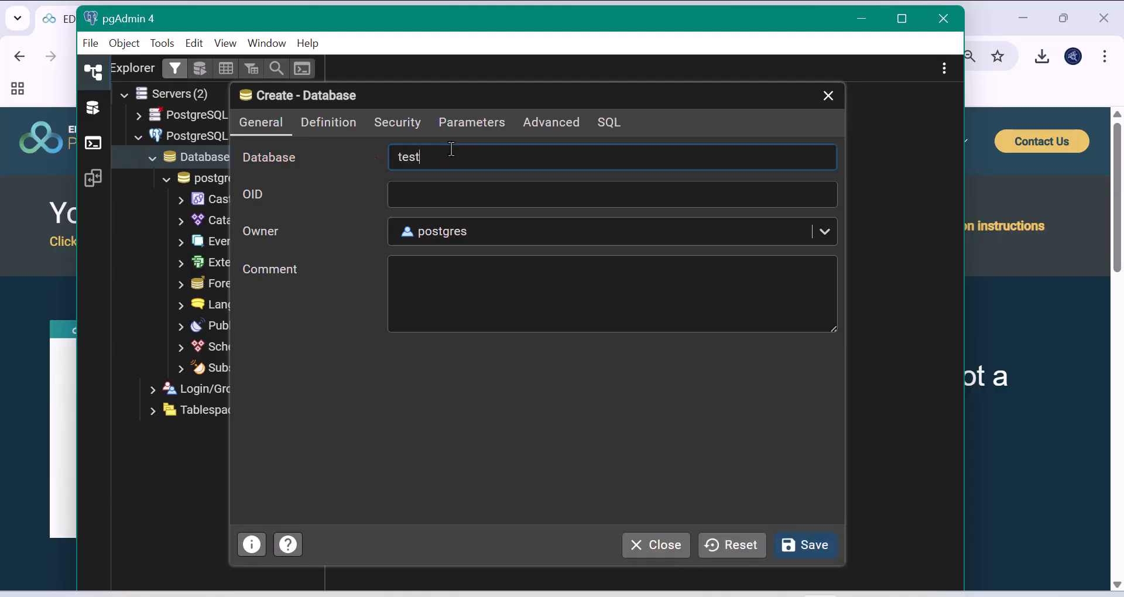
type("_db")
left_click(810, 560)
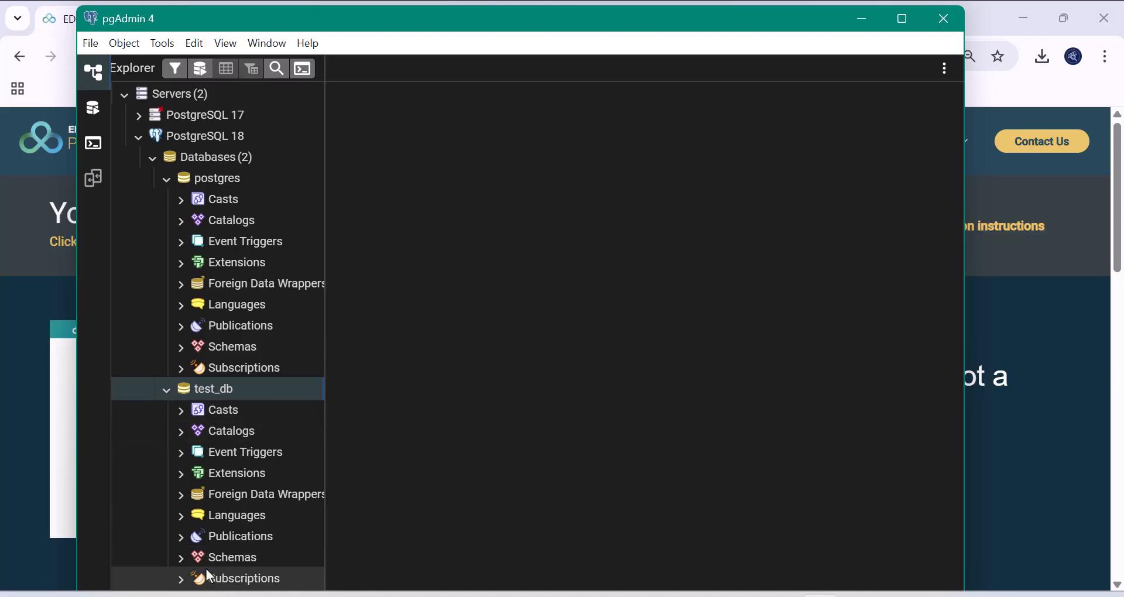
- Expand test_db's Schemas and then the public schema to reveal its object groups
left_click(181, 558)
scroll(288, 499, "down", 1)
left_click(289, 499)
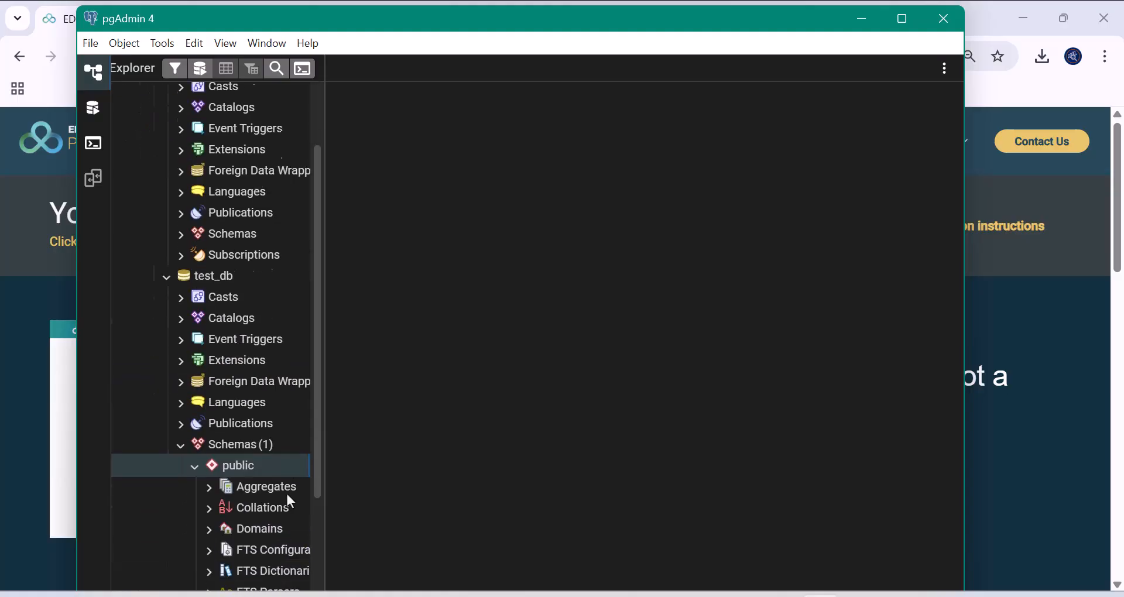
scroll(280, 460, "down", 5)
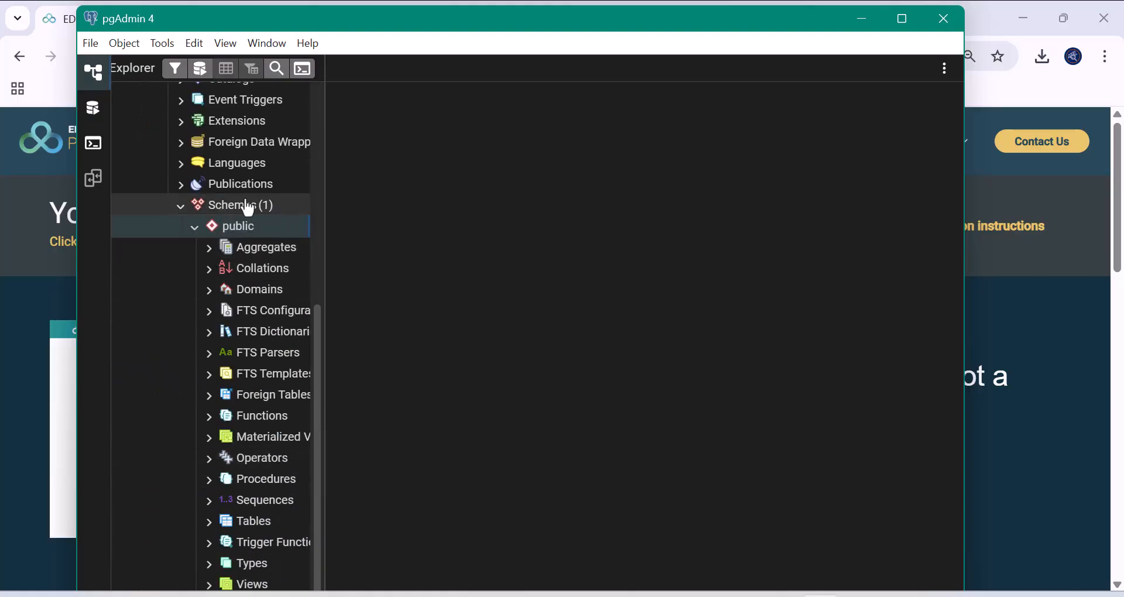
- Start a new table under Tables, discard it unsaved, and maximize the pgAdmin window
right_click(260, 524)
mouse_move(295, 538)
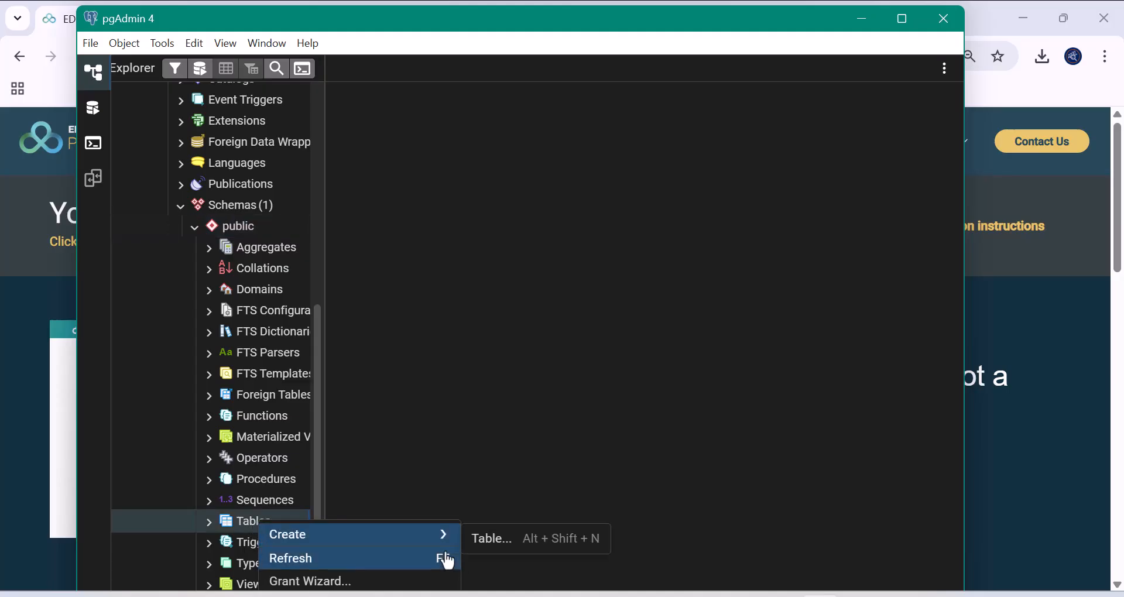
left_click(487, 538)
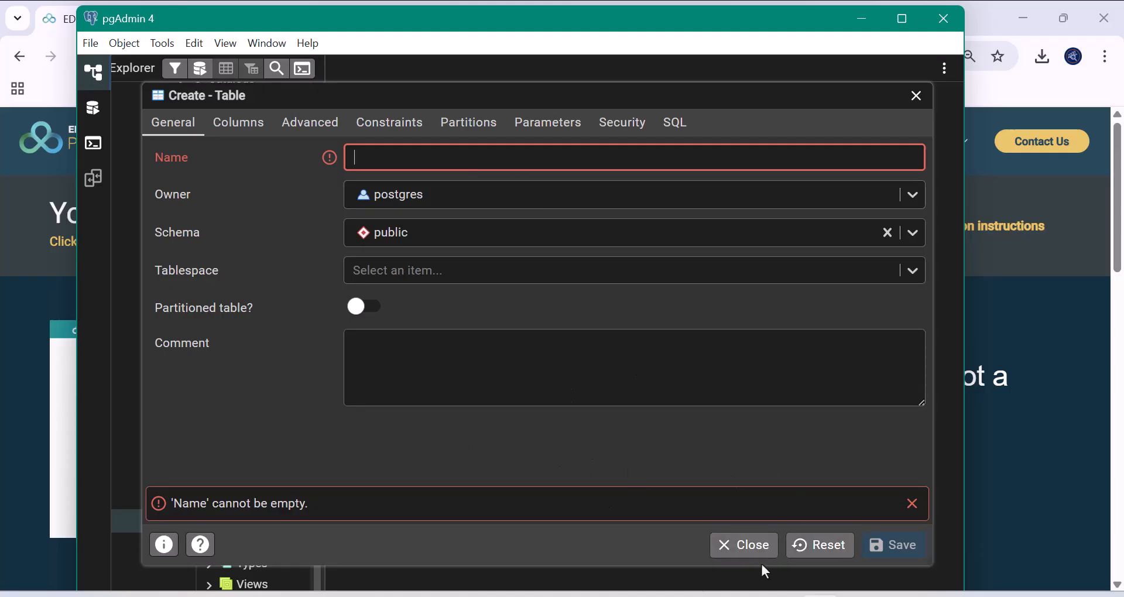
left_click(736, 555)
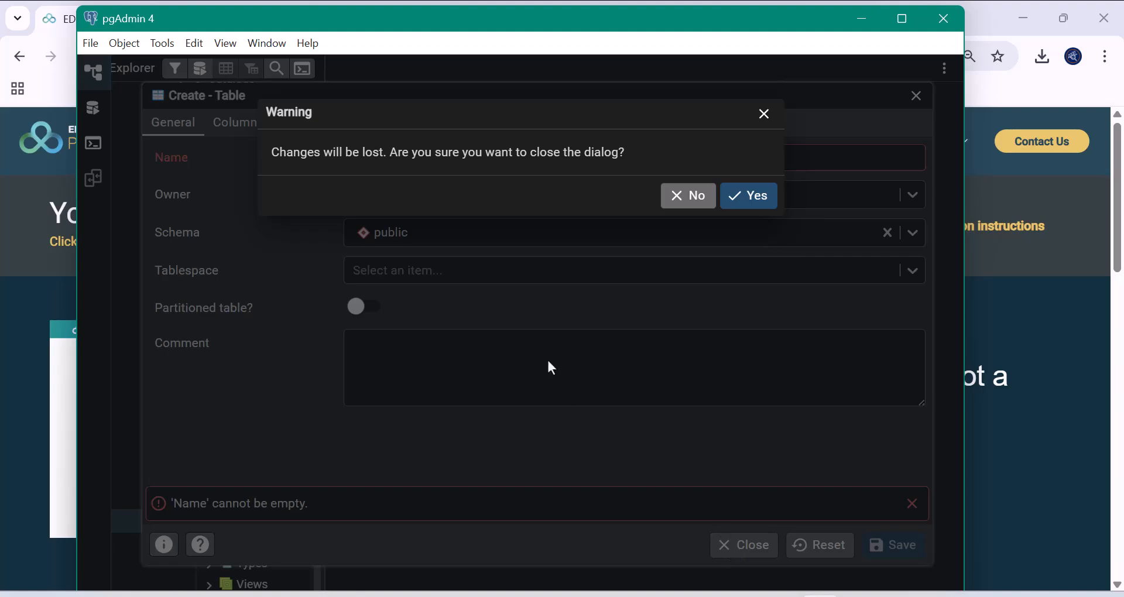
left_click(759, 201)
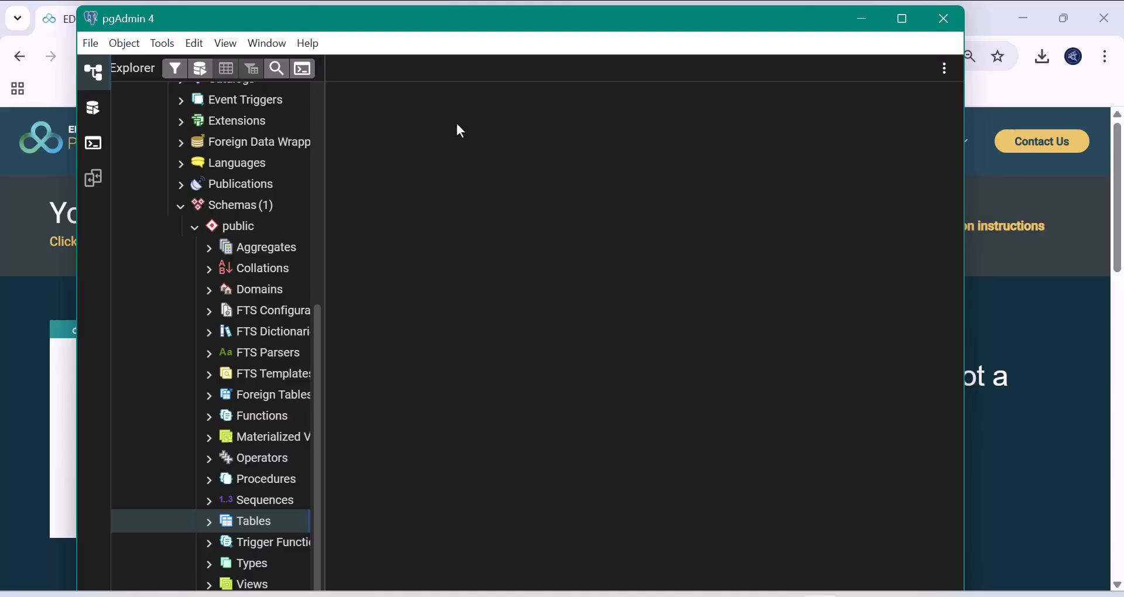
left_click(901, 19)
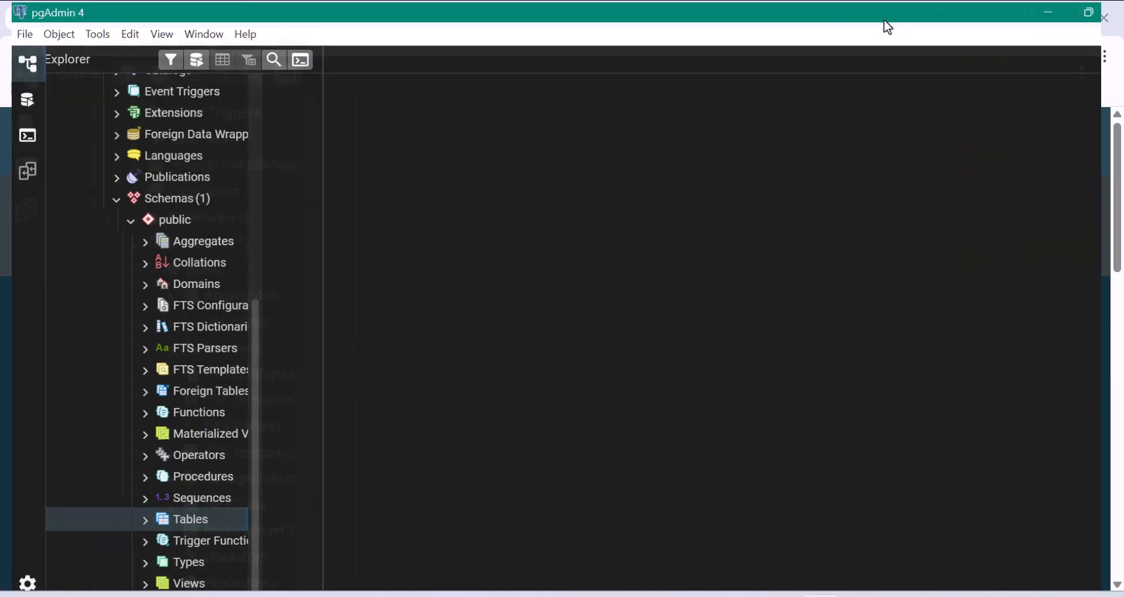